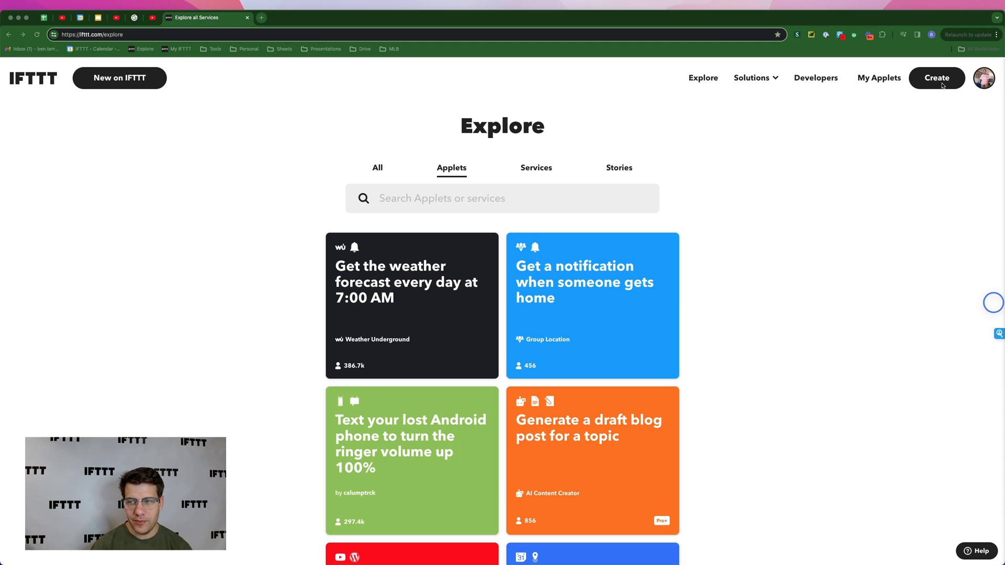
Step: Start a new applet triggered by Note widget's 'Any new note'
{"action": "left_click", "coordinate": [942, 85]}
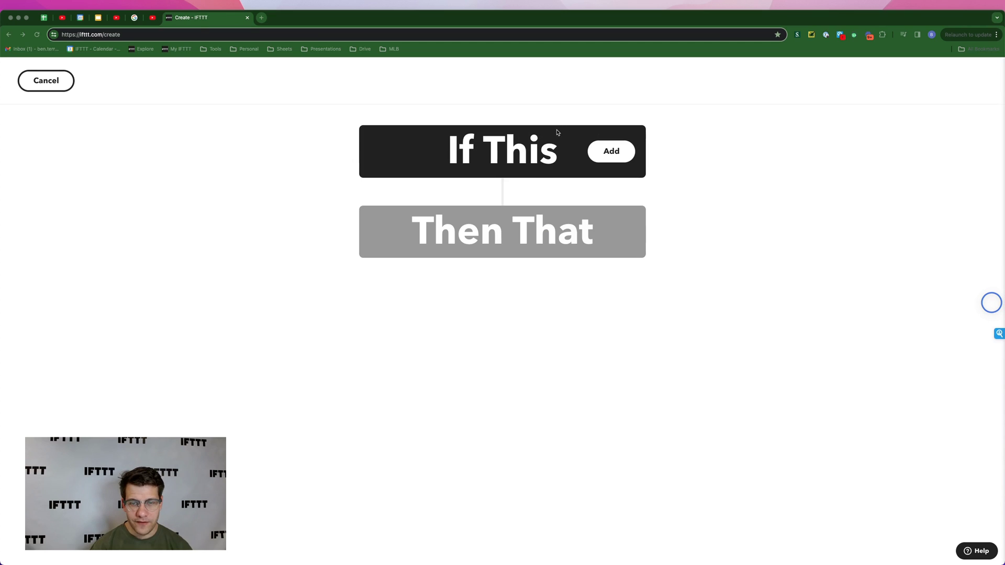
{"action": "left_click", "coordinate": [611, 152]}
{"action": "type", "text": "widget"}
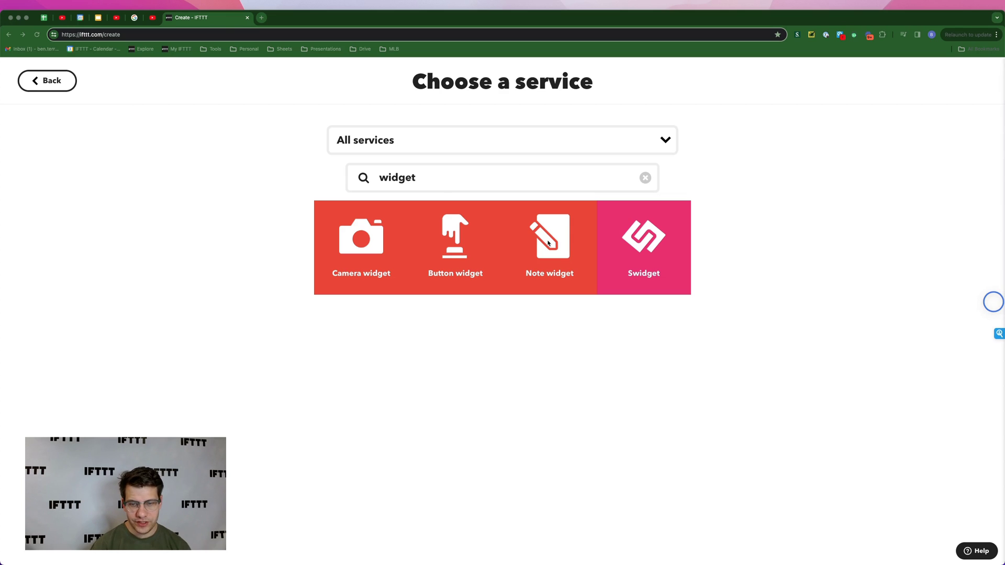
{"action": "left_click", "coordinate": [548, 243]}
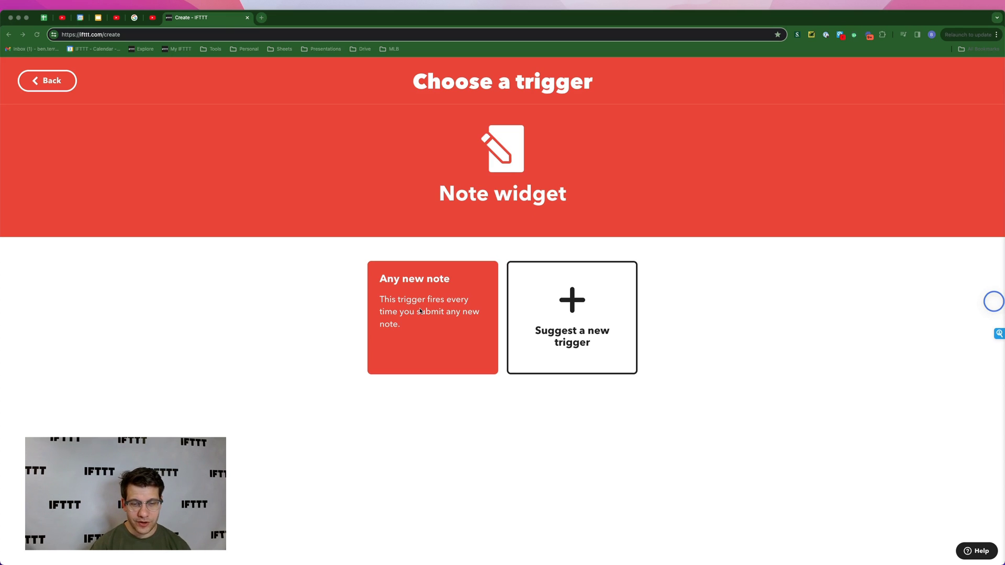
{"action": "left_click", "coordinate": [420, 311]}
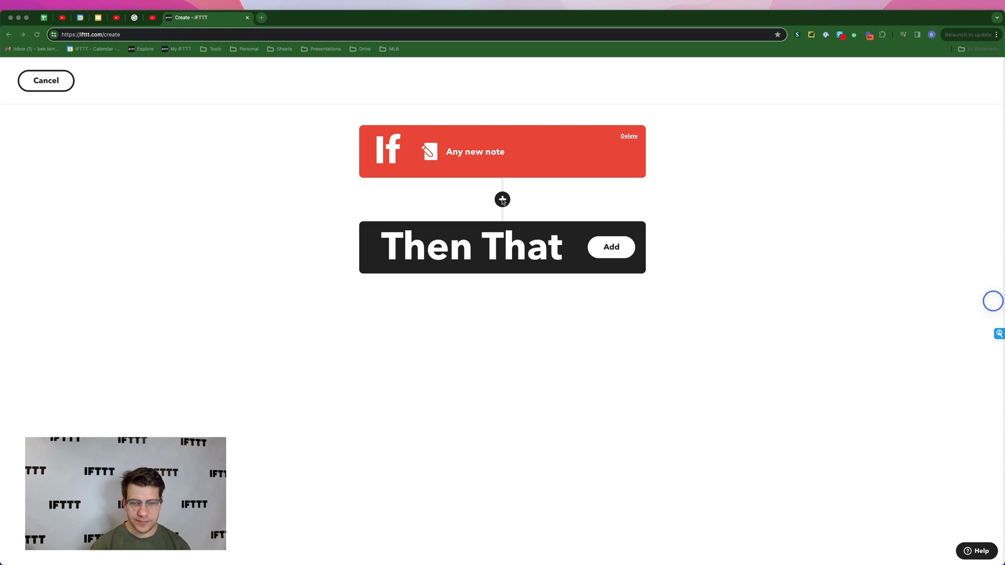
Step: Add an AI Prompt query whose prompt is just the NoteText ingredient
{"action": "left_click", "coordinate": [503, 201]}
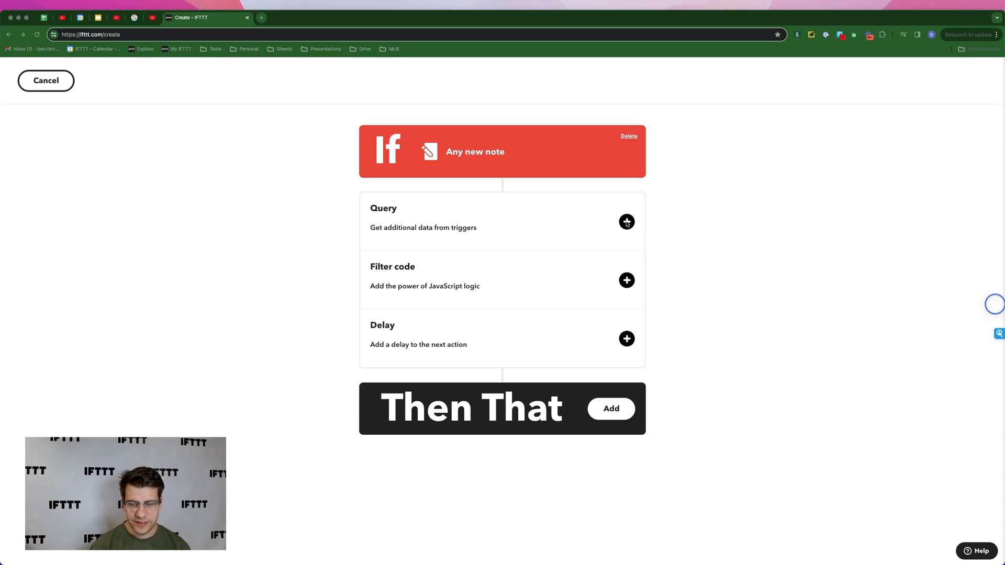
{"action": "left_click", "coordinate": [626, 222]}
{"action": "type", "text": "ai"}
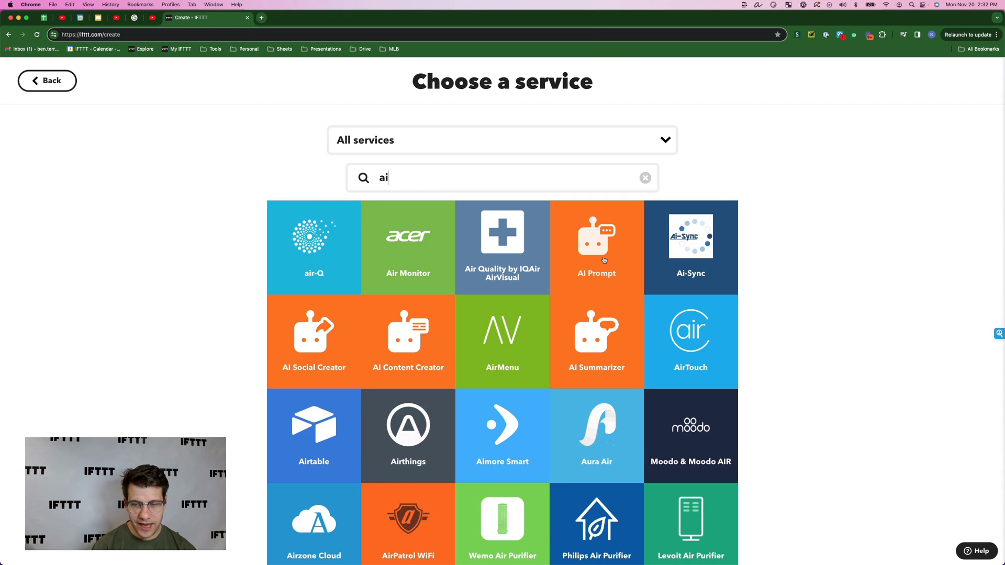
{"action": "left_click", "coordinate": [601, 258]}
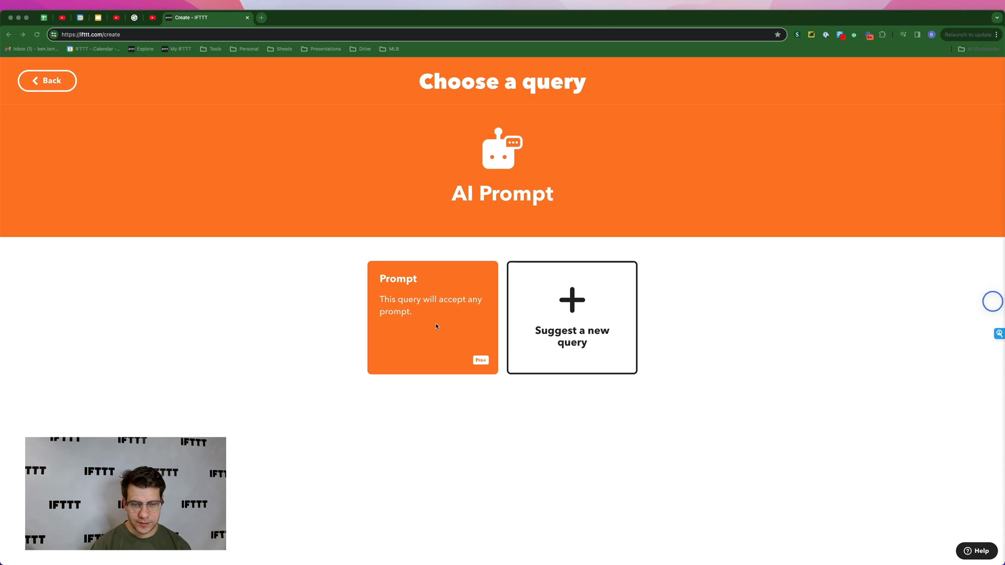
{"action": "left_click", "coordinate": [436, 325]}
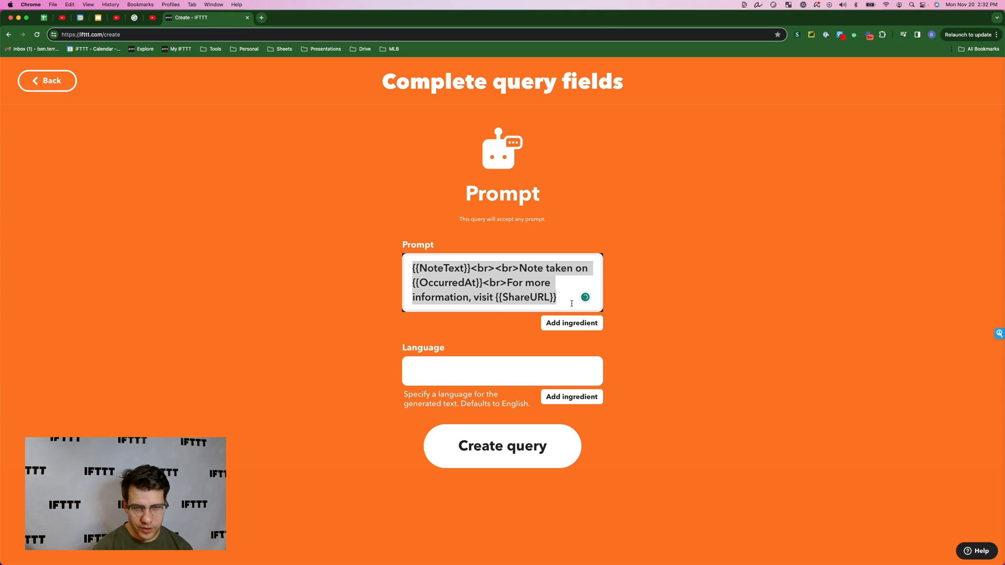
{"action": "key", "text": "BackSpace"}
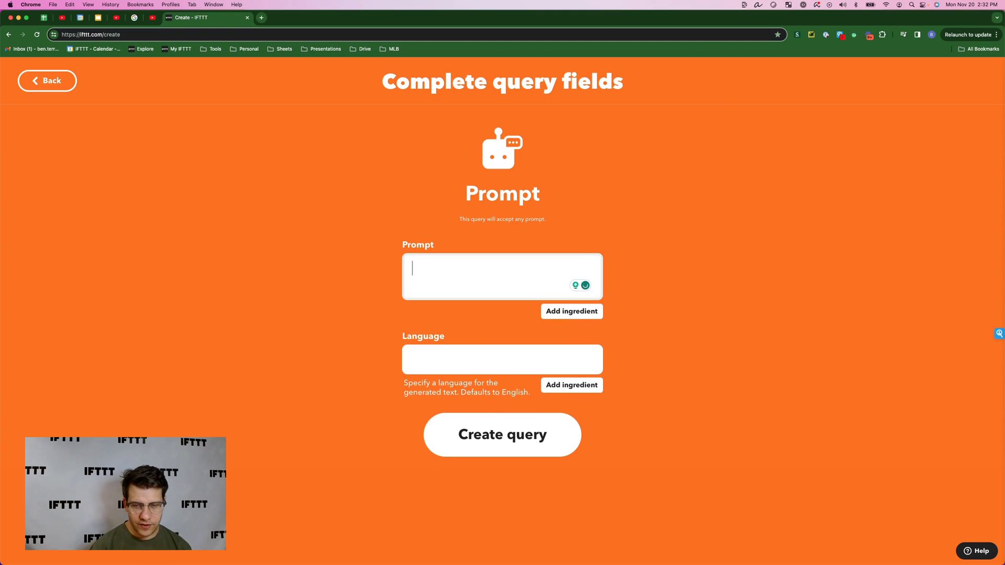
{"action": "left_click", "coordinate": [572, 311]}
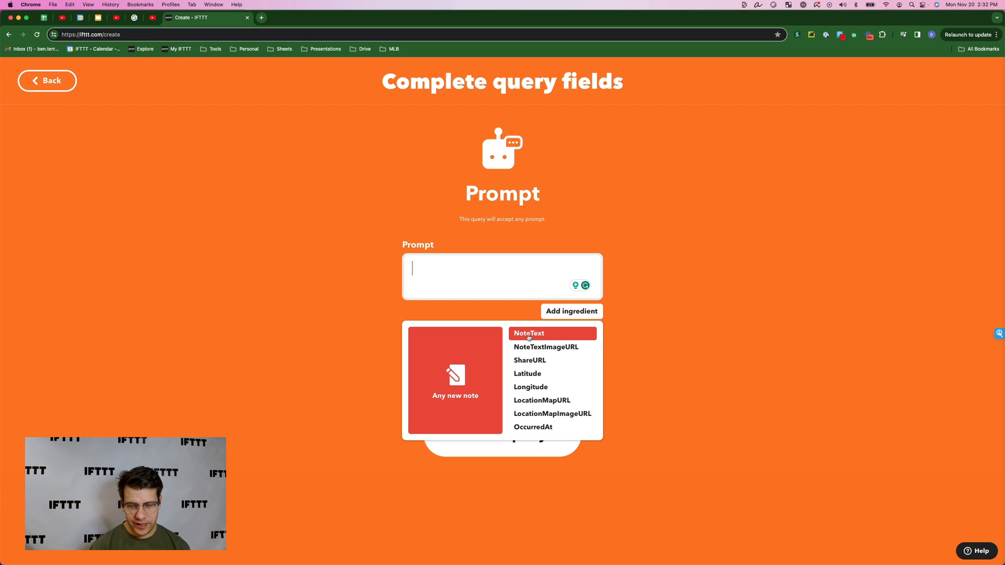
{"action": "left_click", "coordinate": [529, 336]}
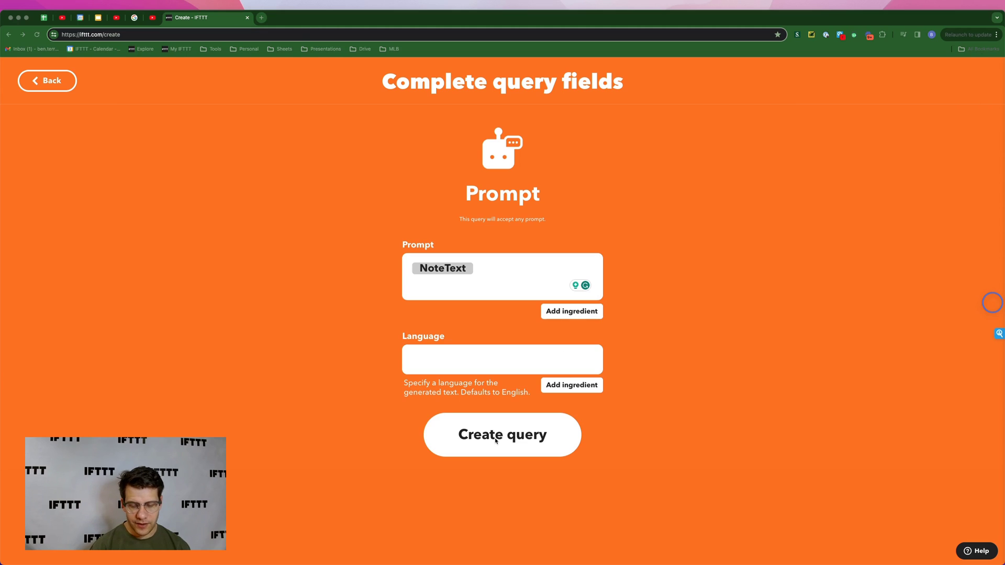
{"action": "left_click", "coordinate": [496, 441]}
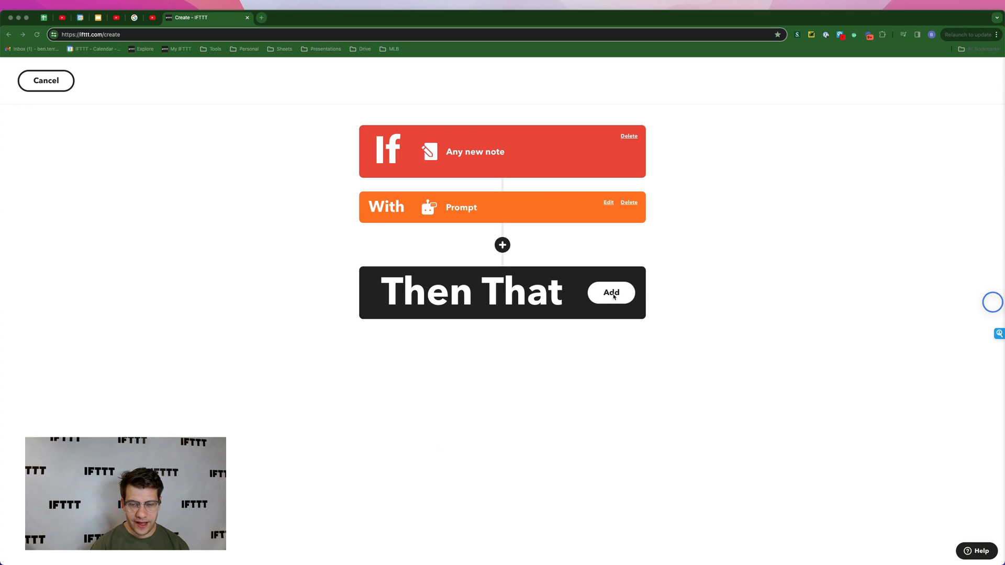
Step: Choose Email Digest's 'Add to daily email digest' action, sent at 3PM
{"action": "left_click", "coordinate": [612, 293]}
{"action": "type", "text": "email digest"}
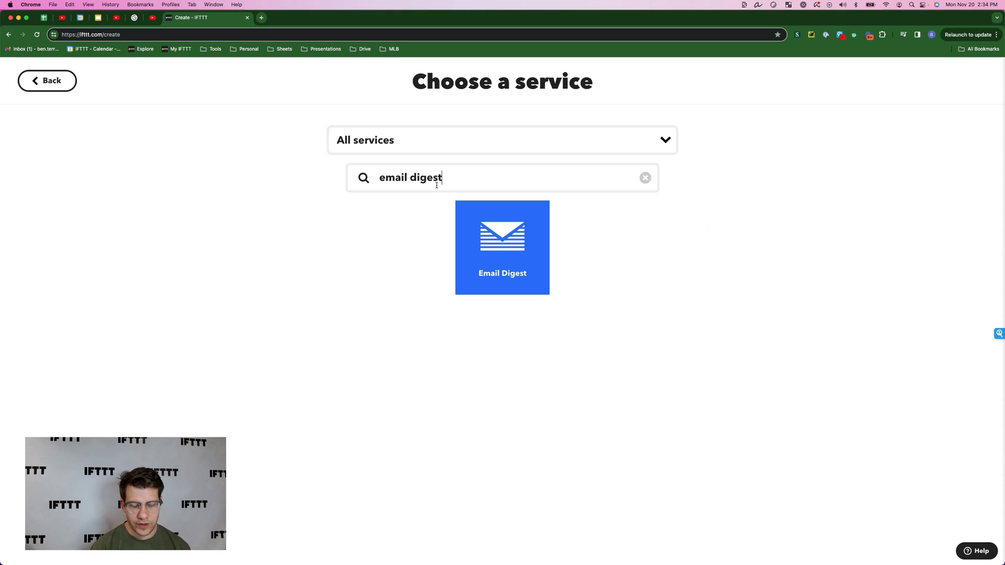
{"action": "left_click", "coordinate": [469, 257]}
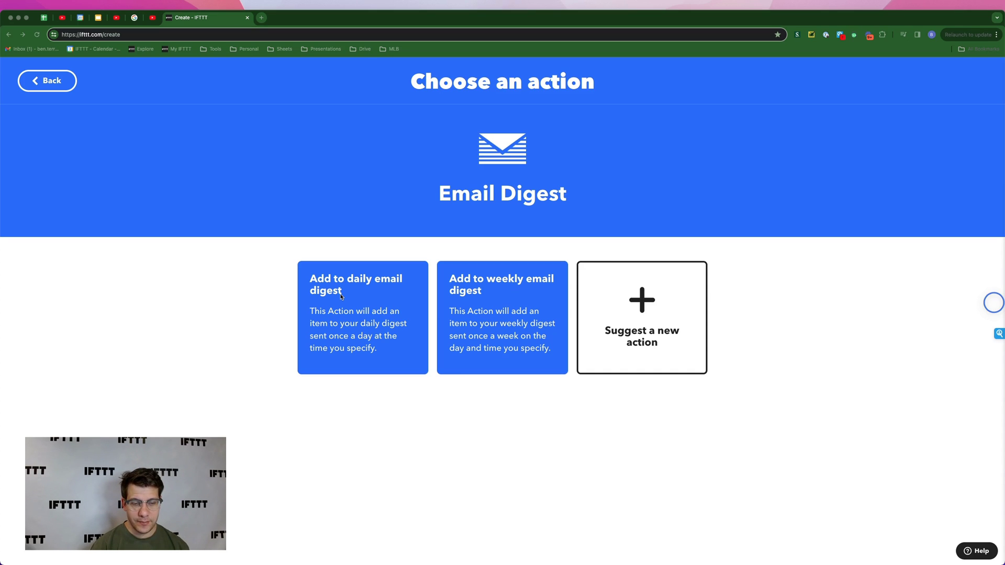
{"action": "left_click", "coordinate": [341, 296]}
{"action": "left_click", "coordinate": [590, 272]}
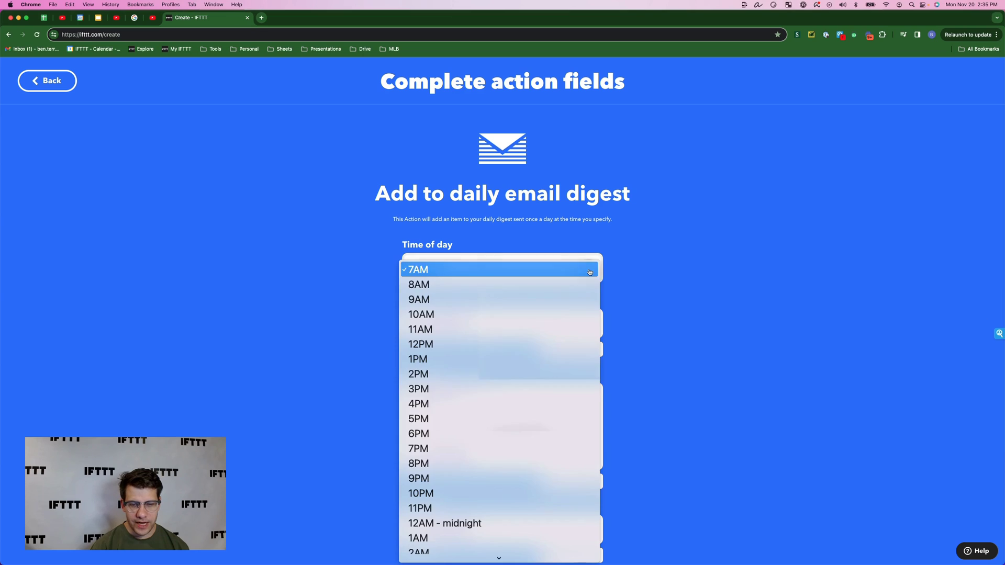
{"action": "left_click", "coordinate": [428, 391]}
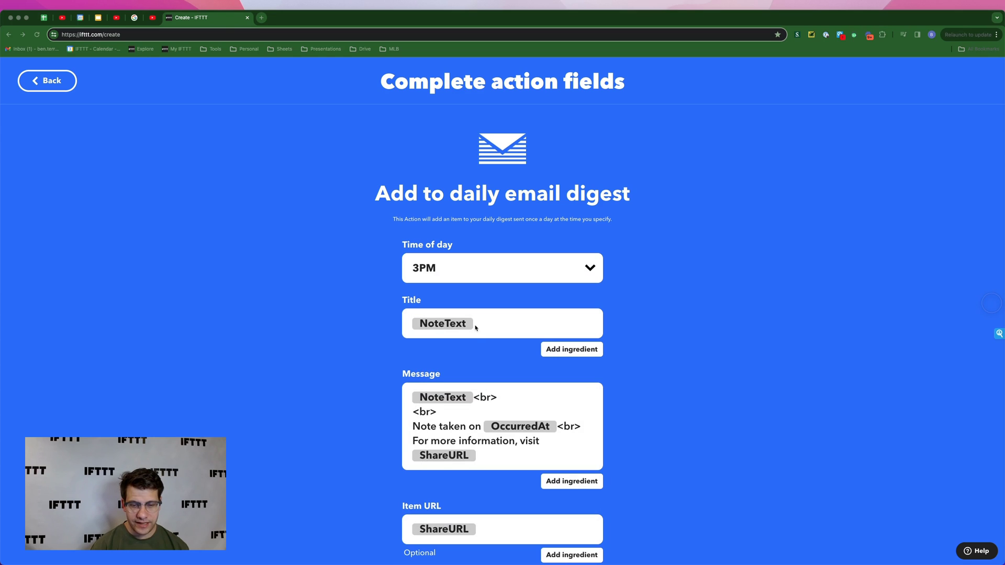
Step: Replace the digest message with the AI Prompt Response ingredient and create the action
{"action": "double_click", "coordinate": [479, 455]}
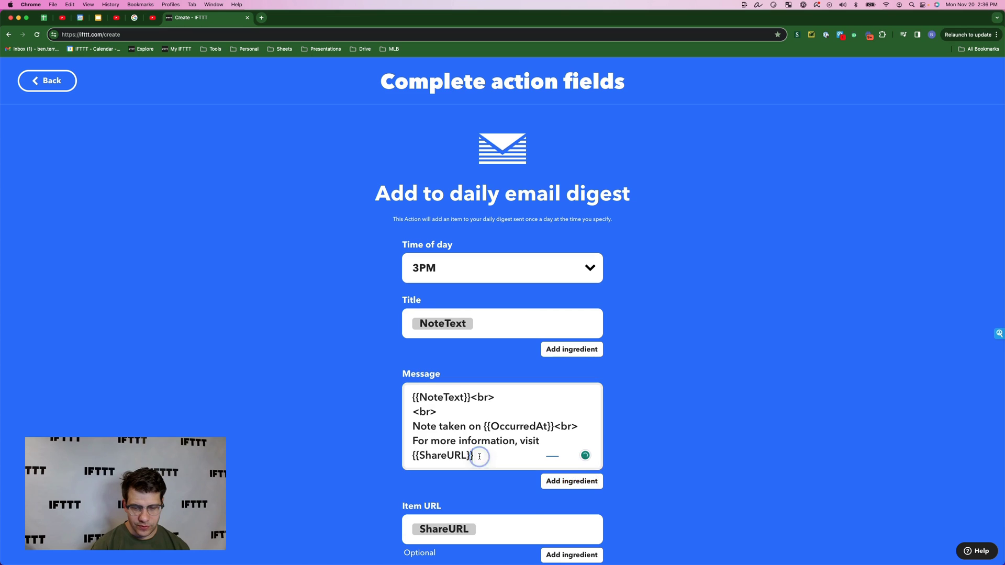
{"action": "key", "text": "super+a"}
{"action": "key", "text": "BackSpace"}
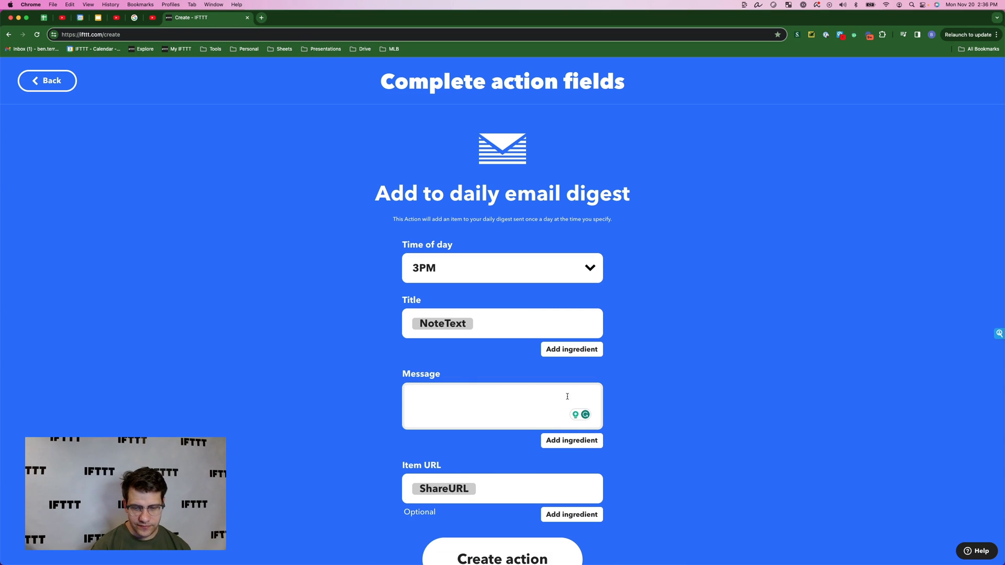
{"action": "left_click", "coordinate": [590, 443]}
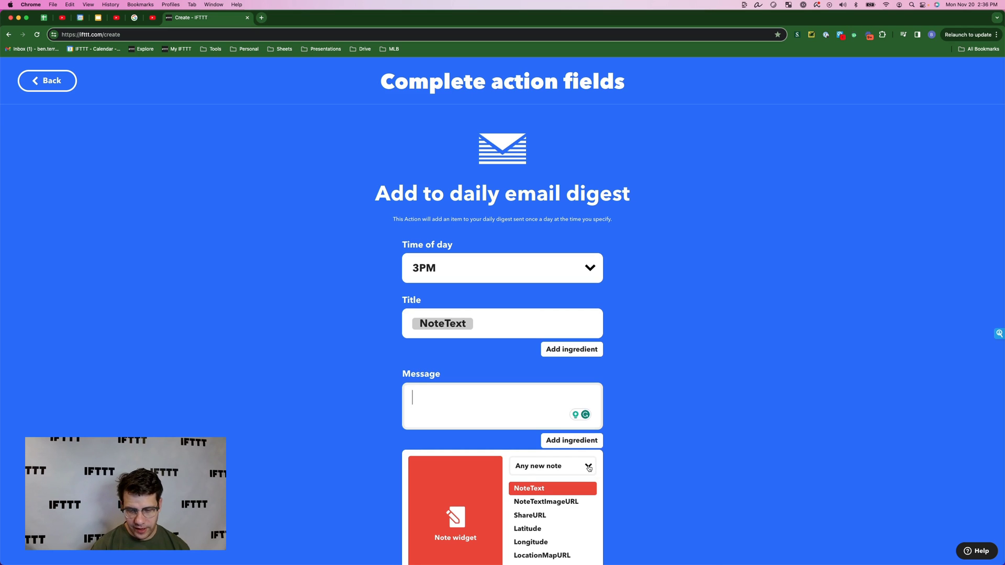
{"action": "left_click", "coordinate": [589, 468]}
{"action": "left_click", "coordinate": [534, 488]}
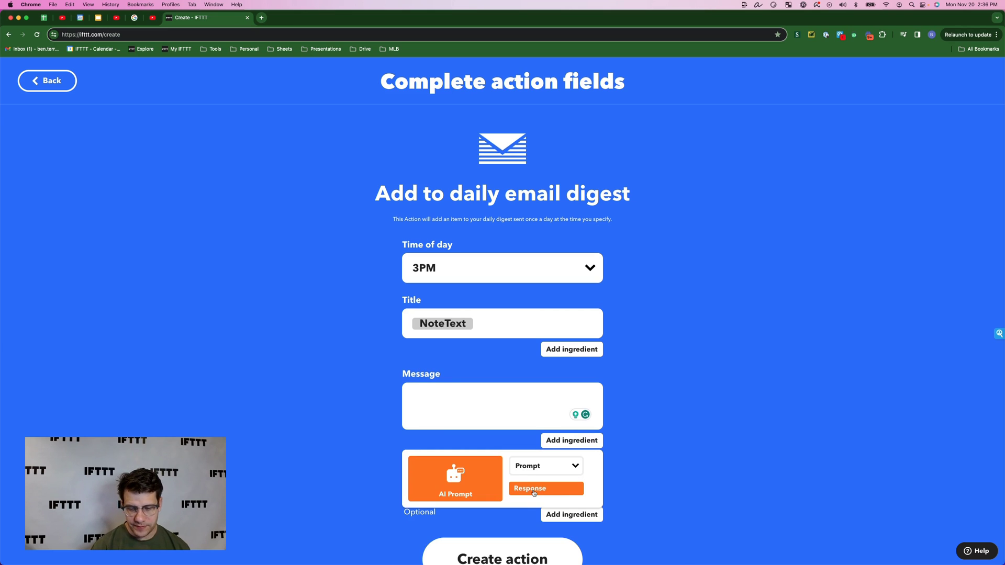
{"action": "left_click", "coordinate": [533, 489]}
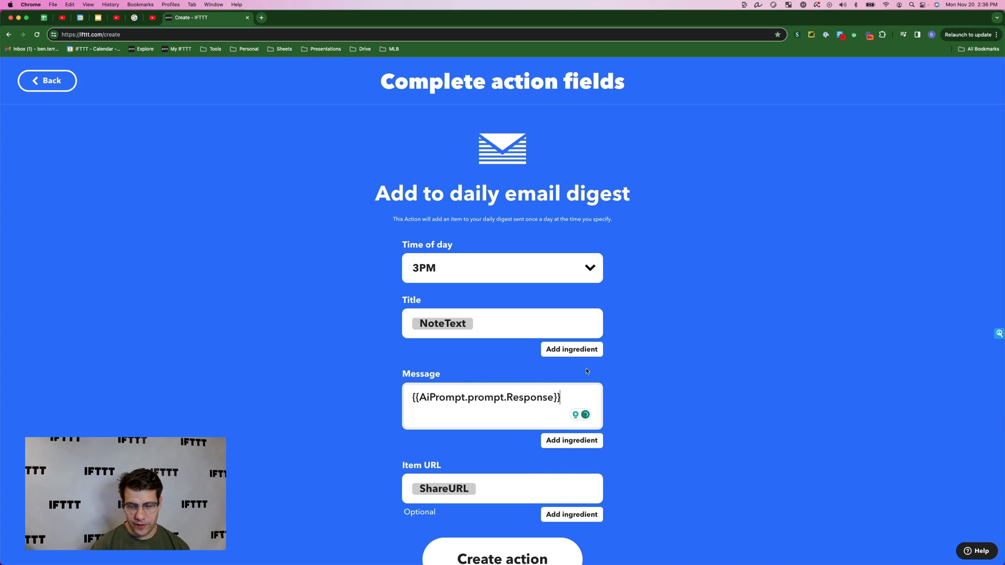
{"action": "scroll", "coordinate": [521, 407], "scroll_direction": "down", "scroll_amount": 2}
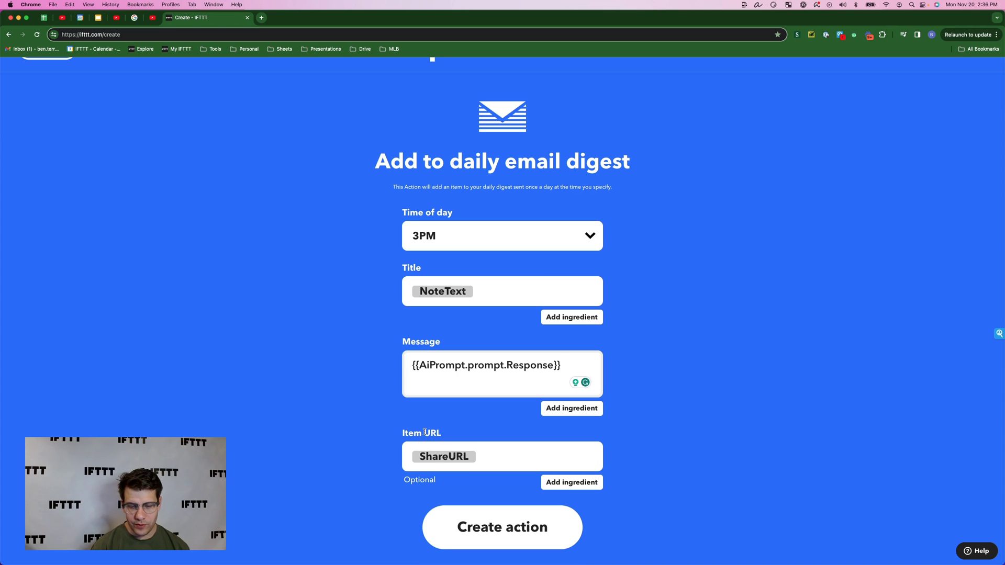
{"action": "left_click", "coordinate": [519, 533]}
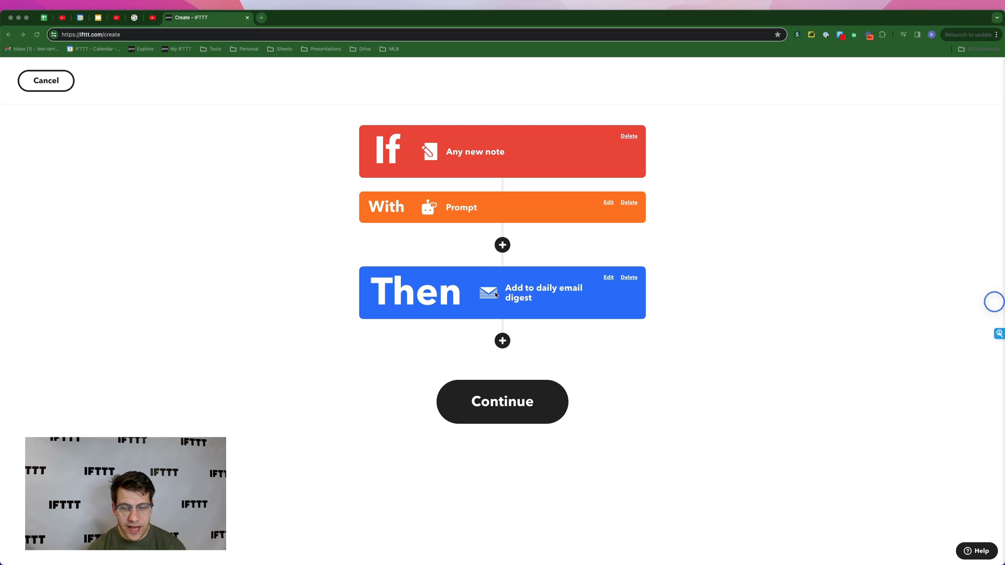
Step: Continue to the review page and title the applet 'Daily GPT'
{"action": "left_click", "coordinate": [498, 408]}
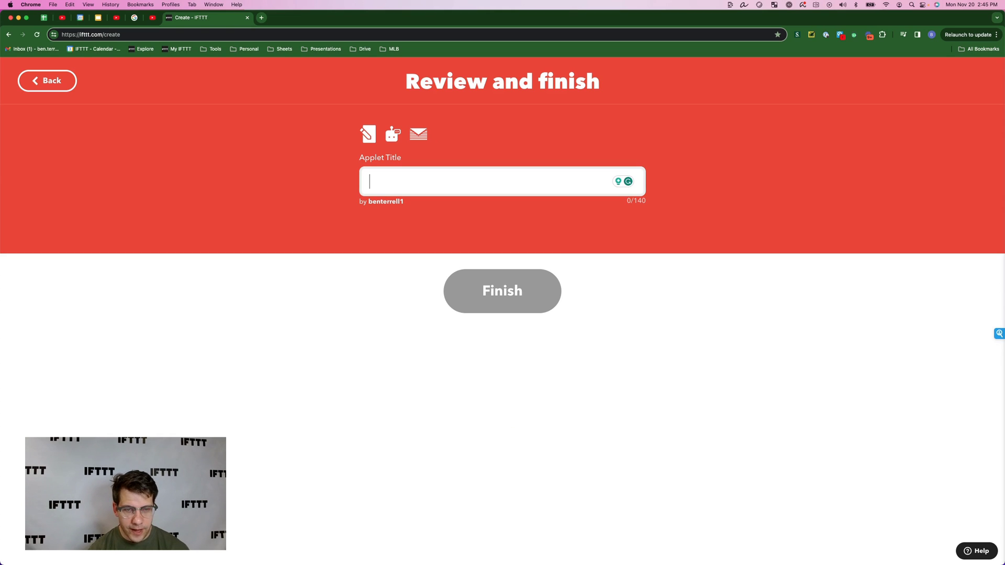
{"action": "type", "text": "Daily GPT"}
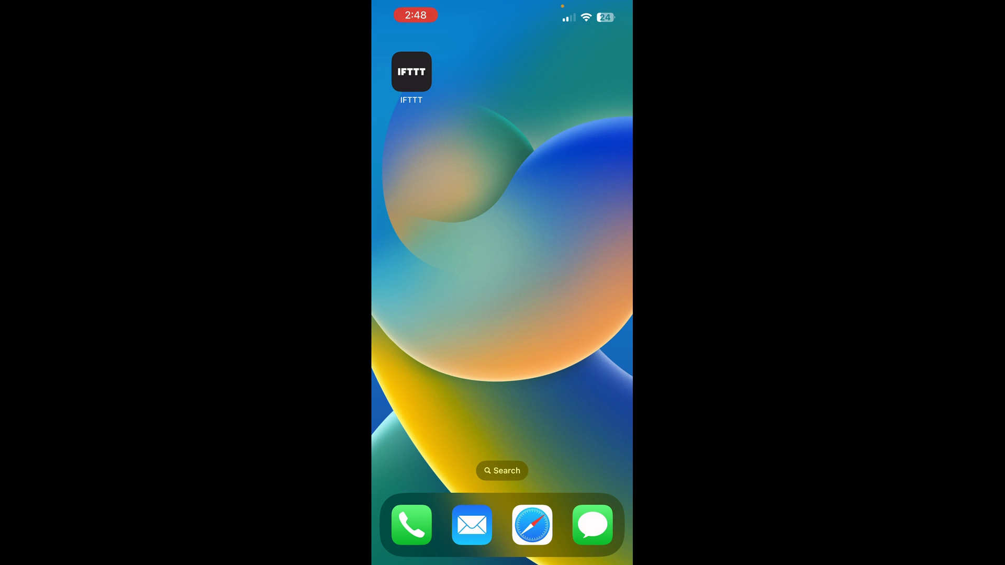
Step: Add the medium-sized IFTTT Applet widget to the iOS home screen
{"action": "left_click", "coordinate": [412, 72]}
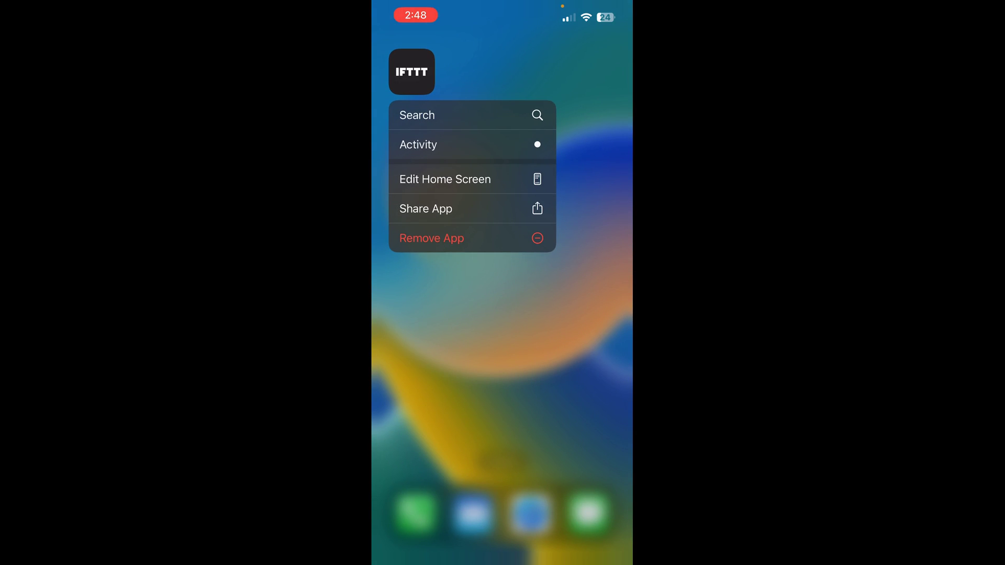
{"action": "left_click", "coordinate": [445, 179]}
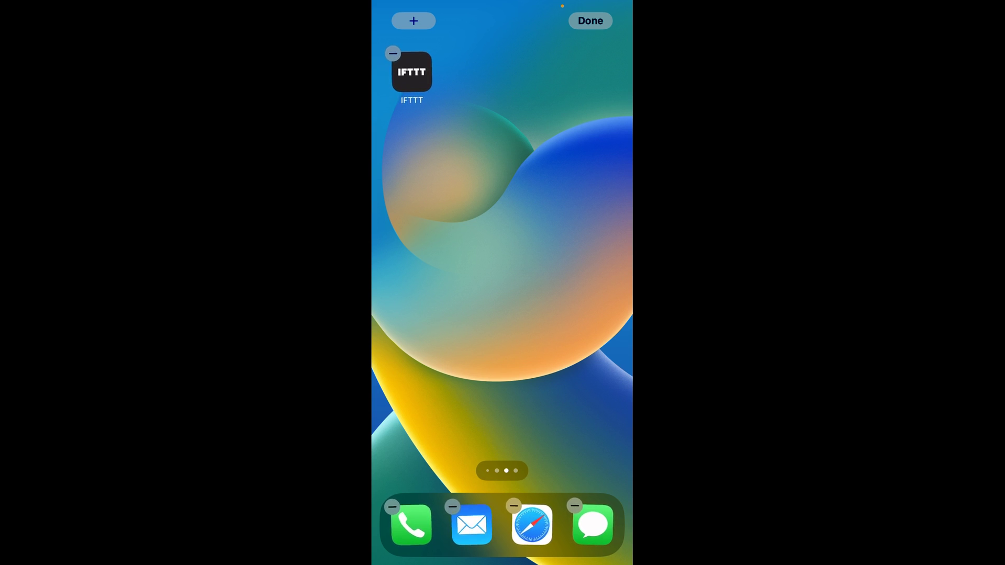
{"action": "left_click", "coordinate": [414, 20]}
{"action": "type", "text": "Ifttt"}
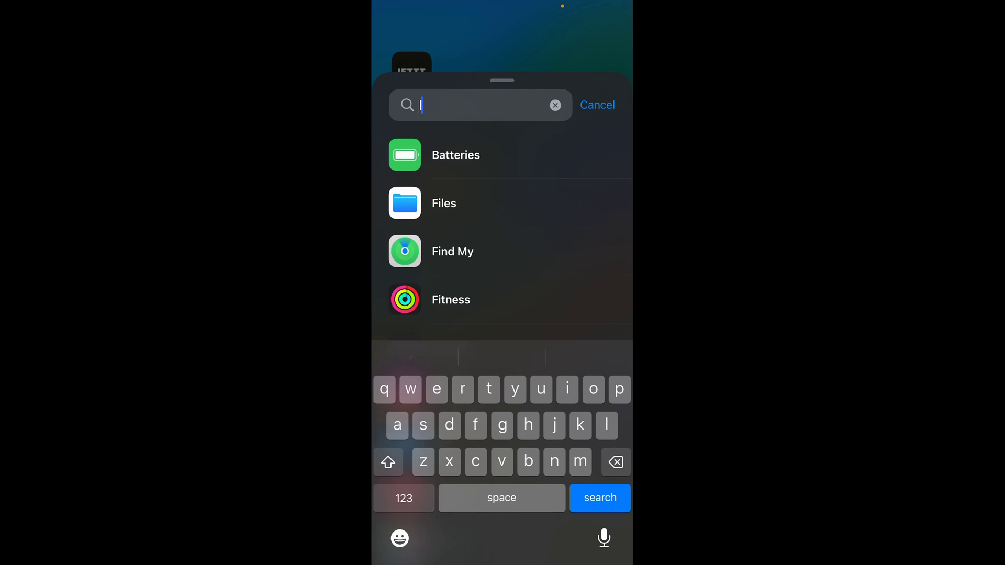
{"action": "left_click", "coordinate": [447, 155]}
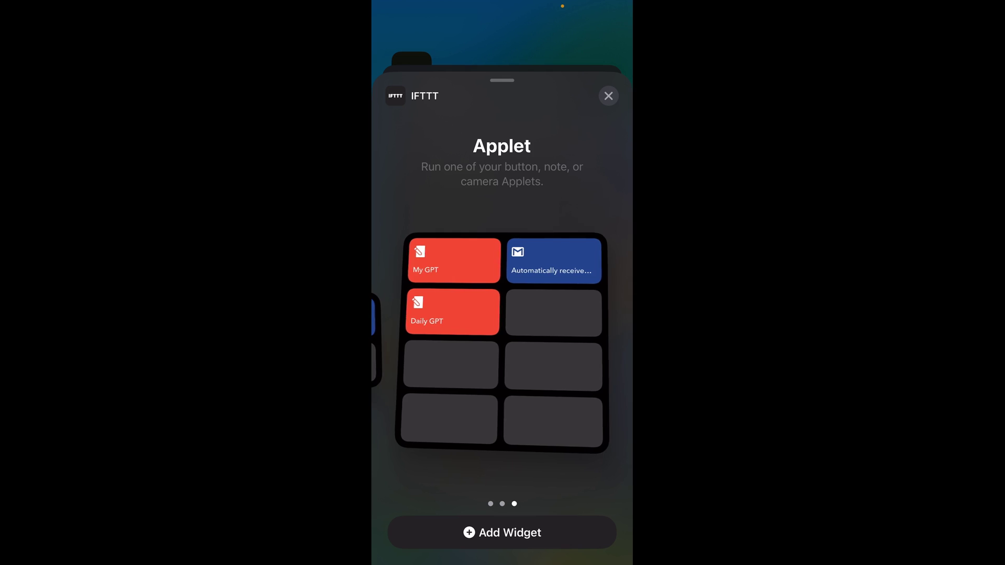
{"action": "left_click_drag", "start_coordinate": [418, 340], "coordinate": [575, 341]}
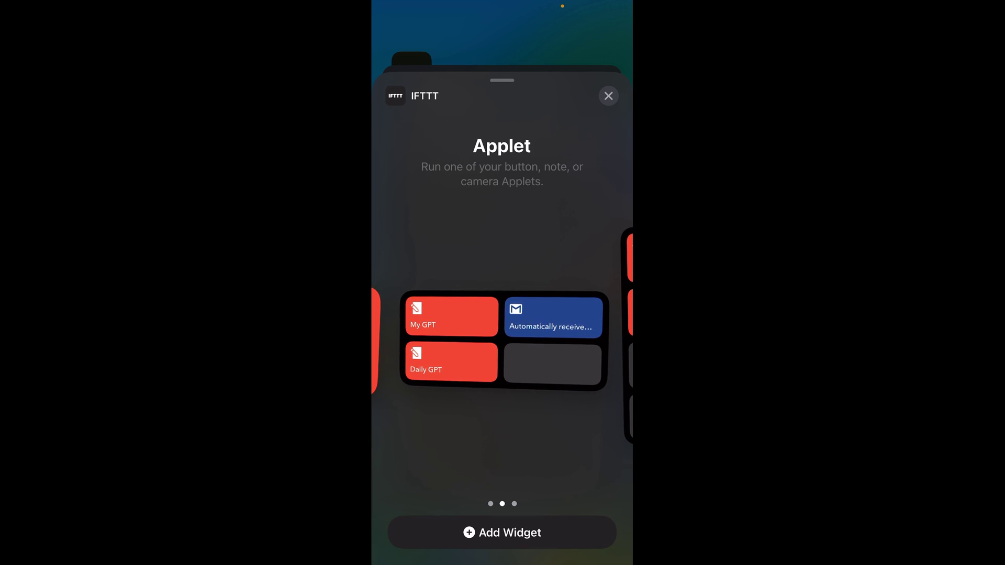
{"action": "left_click", "coordinate": [502, 532]}
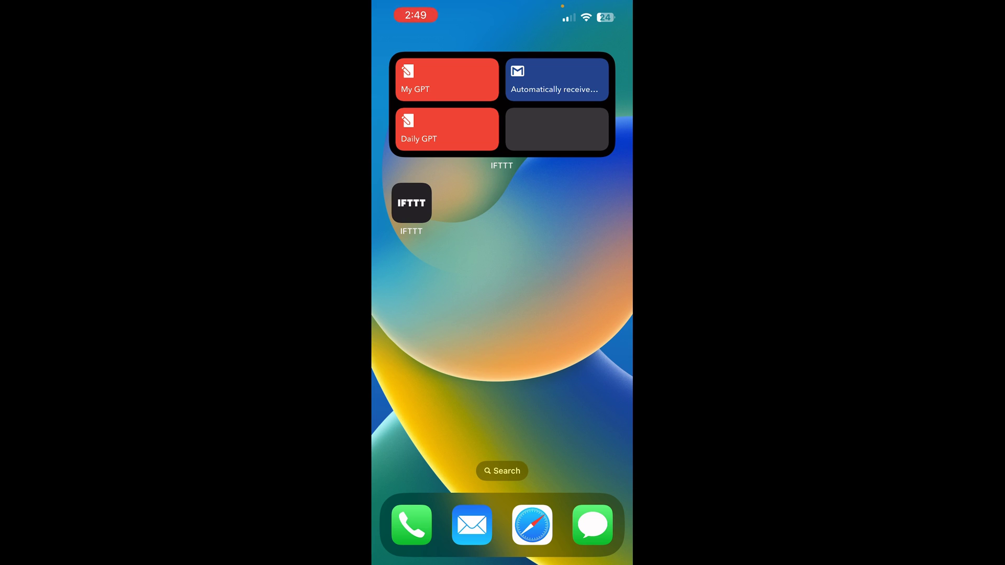
Step: Send the song and best tear-jerker movies notes to Daily GPT, then type a cool-nicknames prompt
{"action": "left_click", "coordinate": [447, 129]}
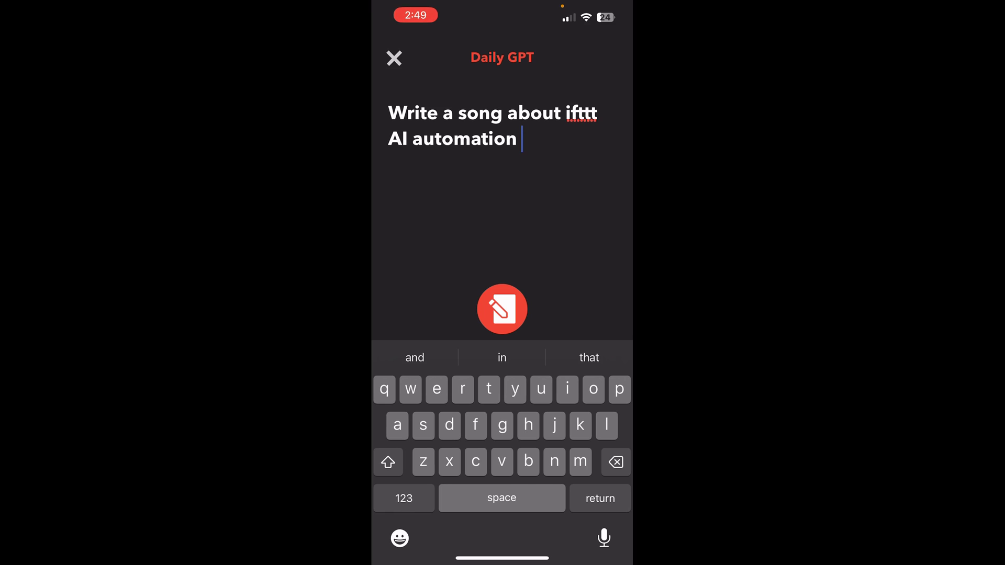
{"action": "left_click", "coordinate": [502, 309]}
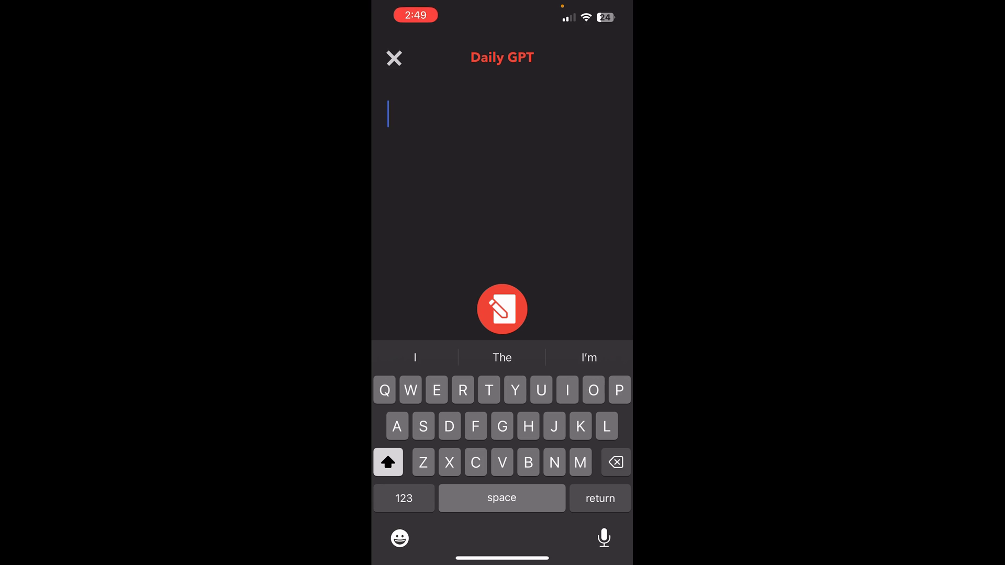
{"action": "type", "text": "Give me a list of the best tear jerker movies of all time"}
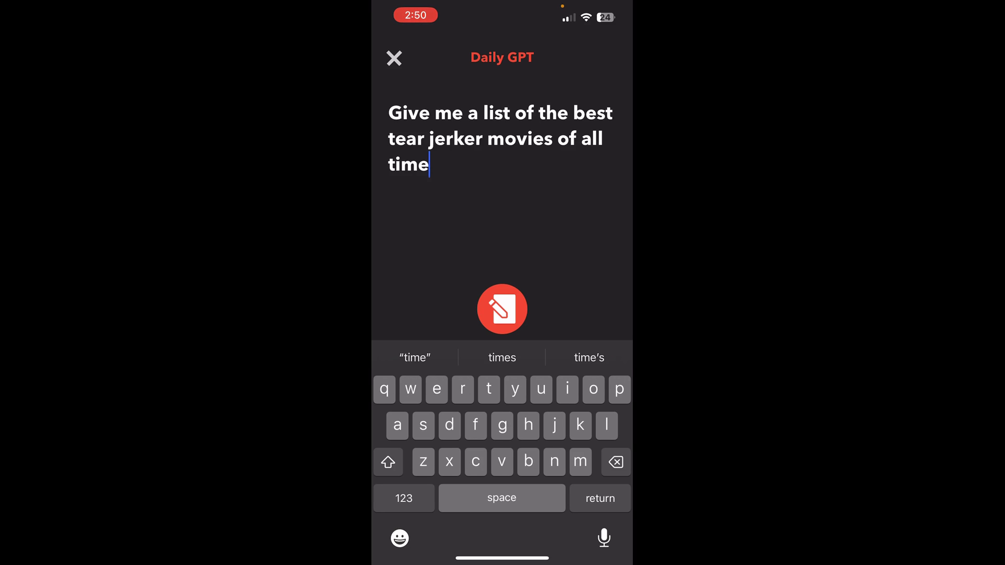
{"action": "left_click", "coordinate": [502, 309]}
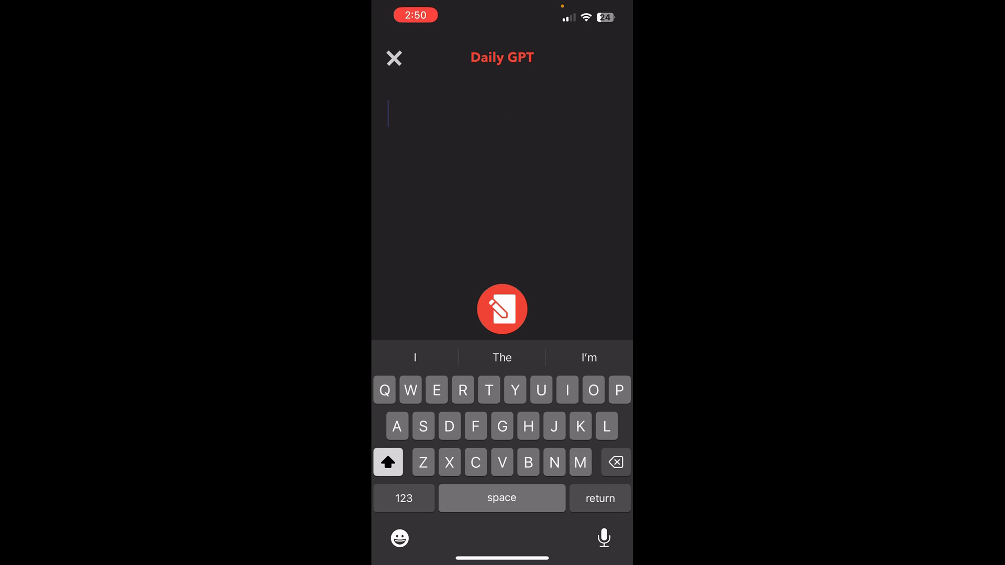
{"action": "type", "text": "List of cool nicknames for someone who is named Ben"}
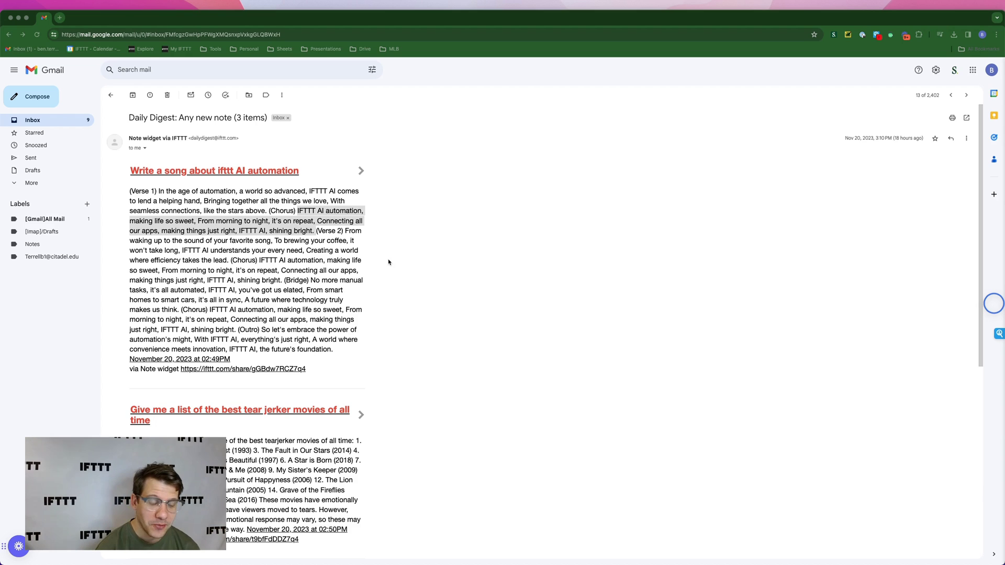
Step: Scroll through the Daily Digest email to read all three AI answers
{"action": "scroll", "coordinate": [155, 202], "scroll_direction": "down", "scroll_amount": 4}
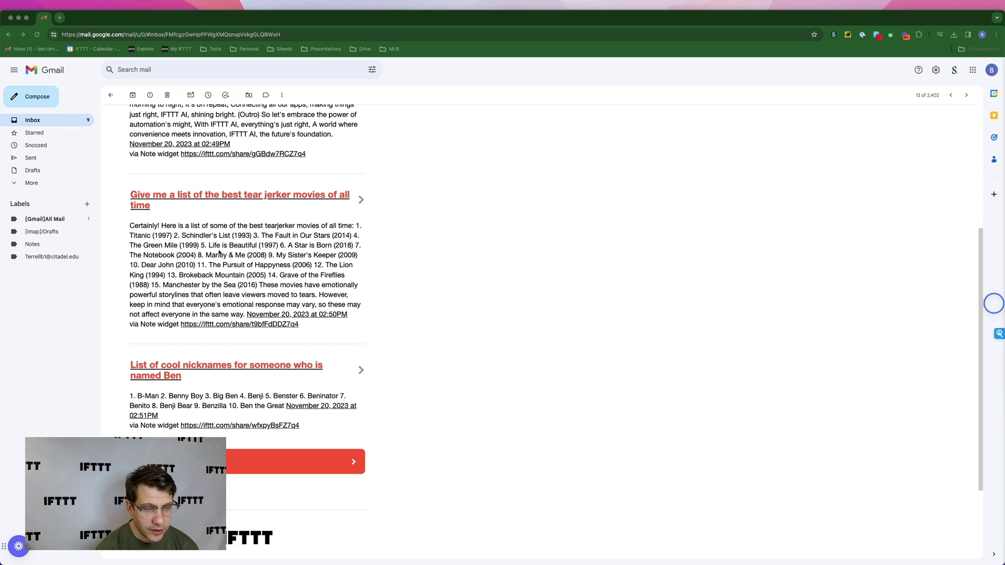
{"action": "scroll", "coordinate": [217, 262], "scroll_direction": "down", "scroll_amount": 3}
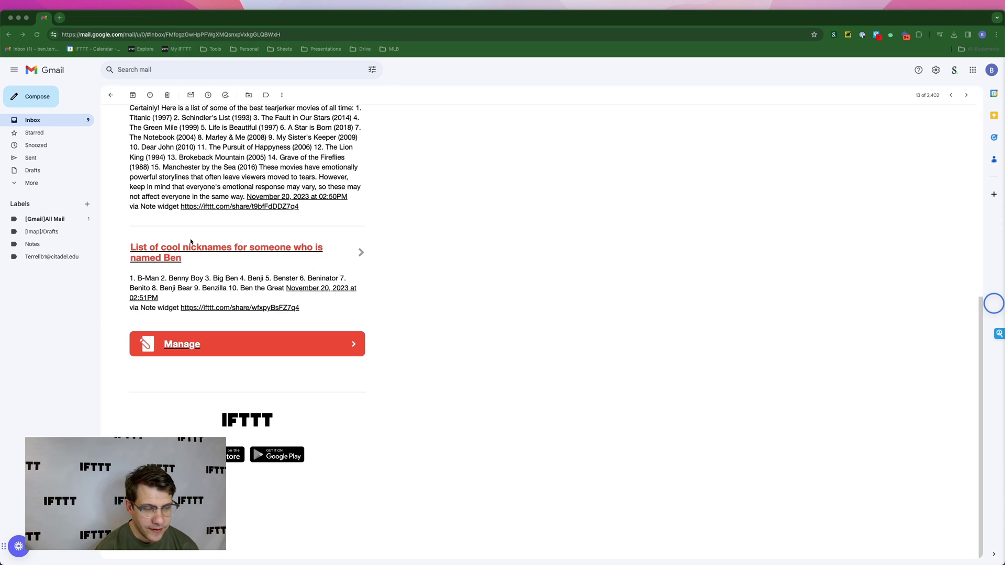